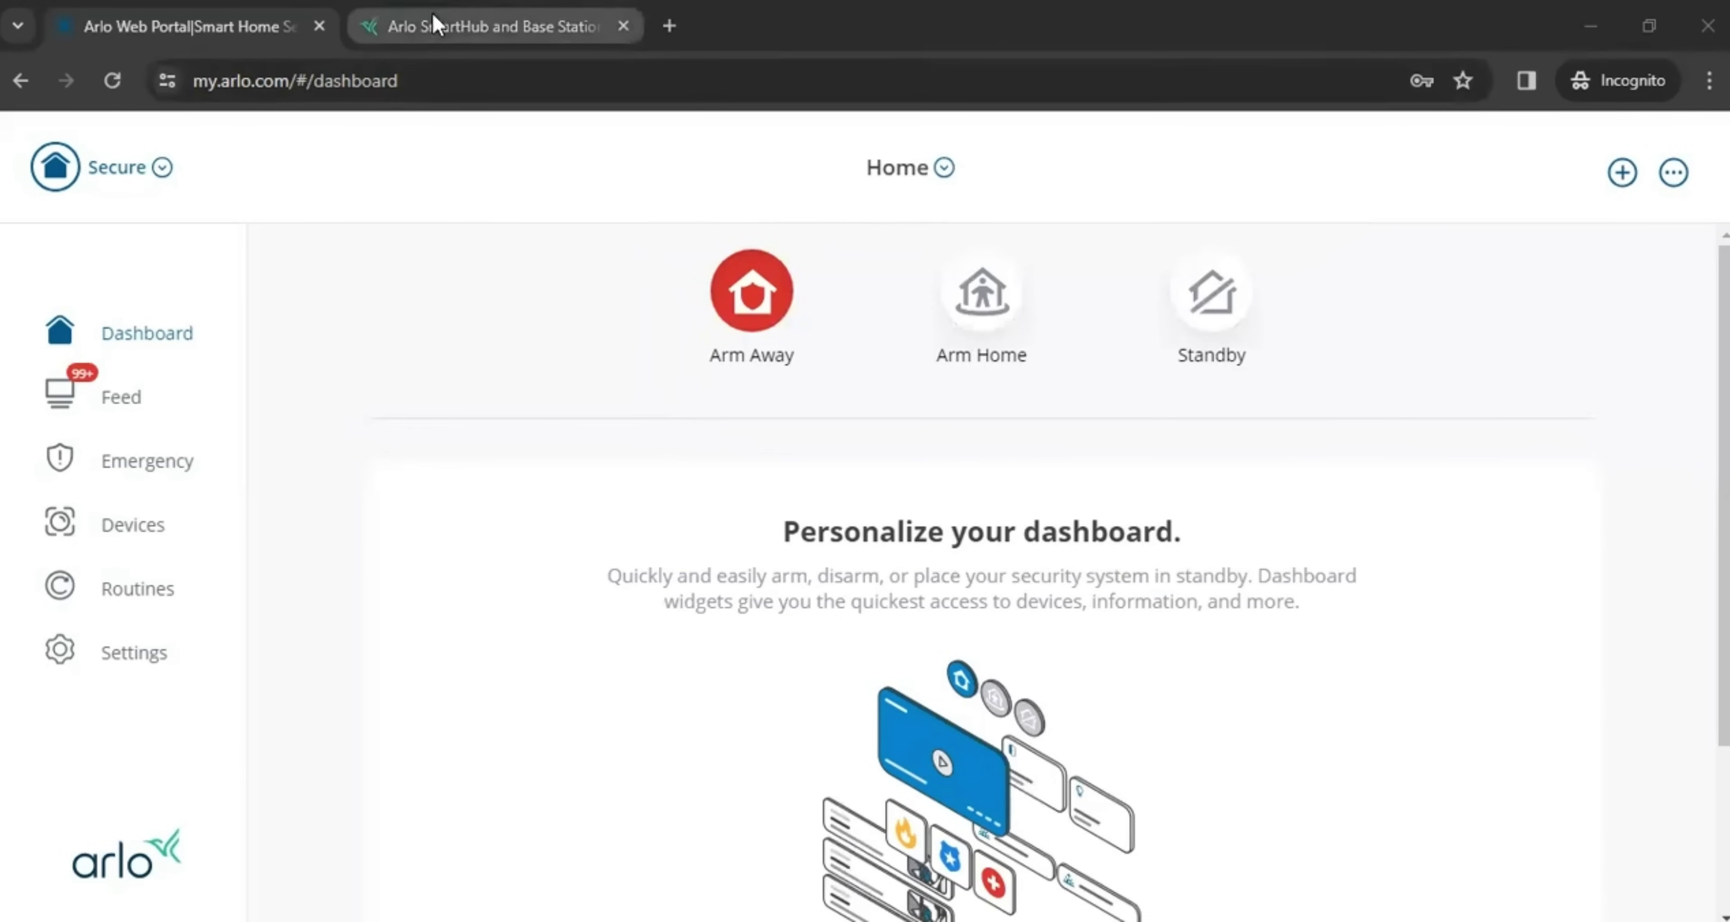
Step: In the kb.arlo.com compatibility article, read through the Arlo SmartHubs models and their specifications
click(433, 25)
scroll(773, 471, down, 3)
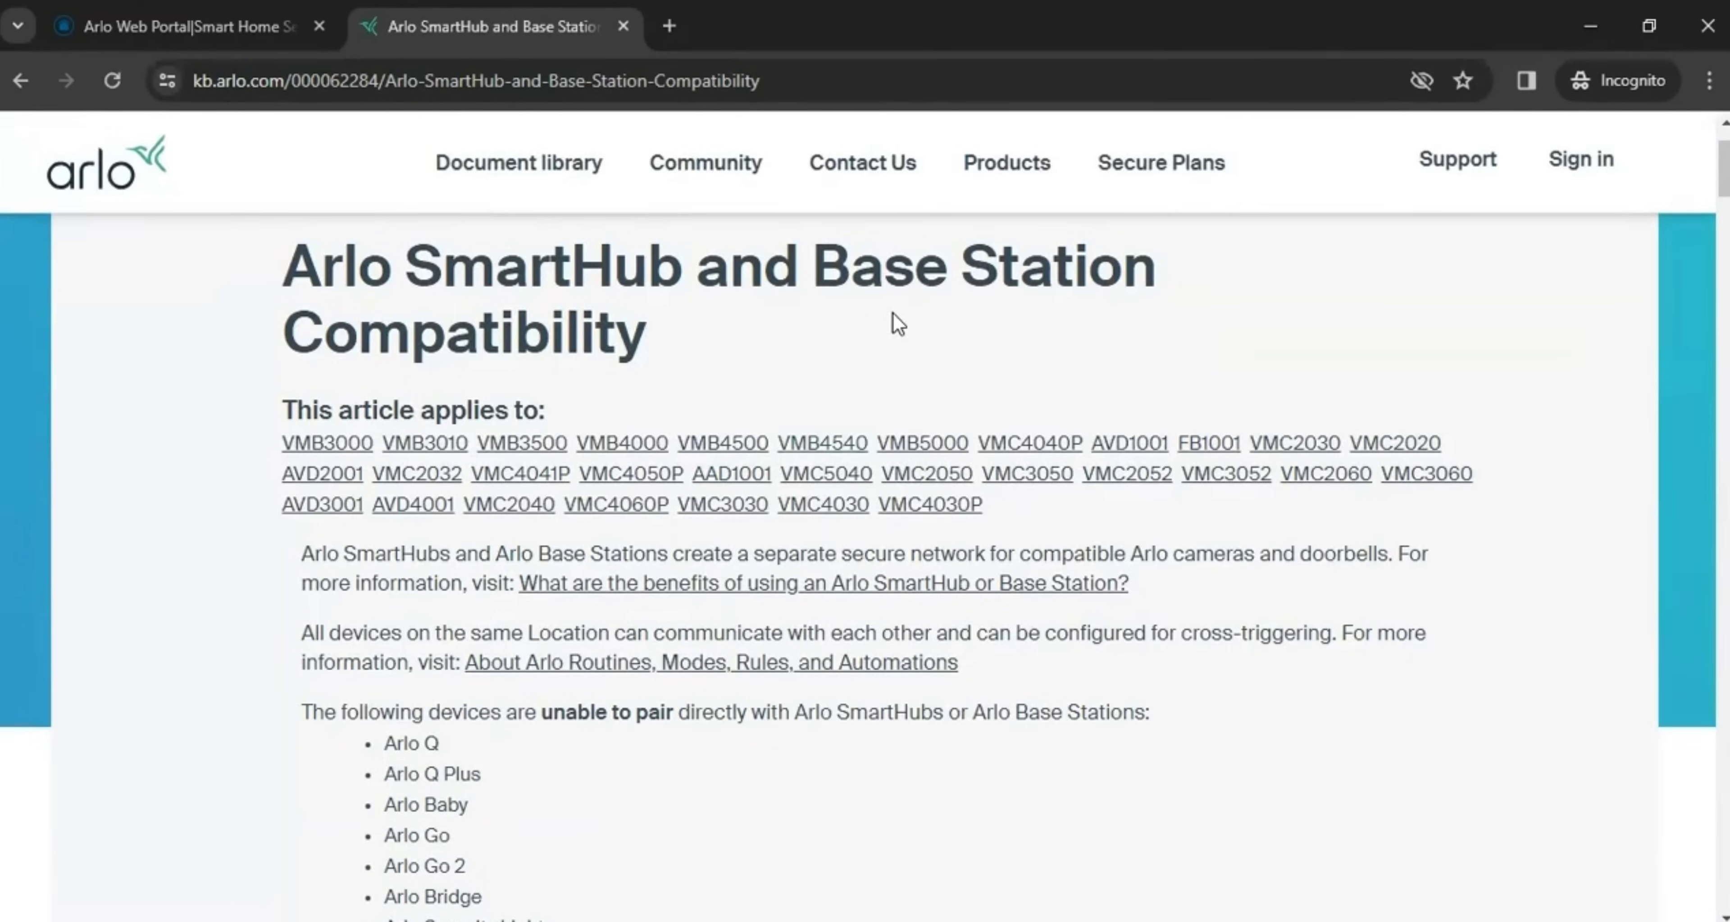
scroll(892, 336, down, 4)
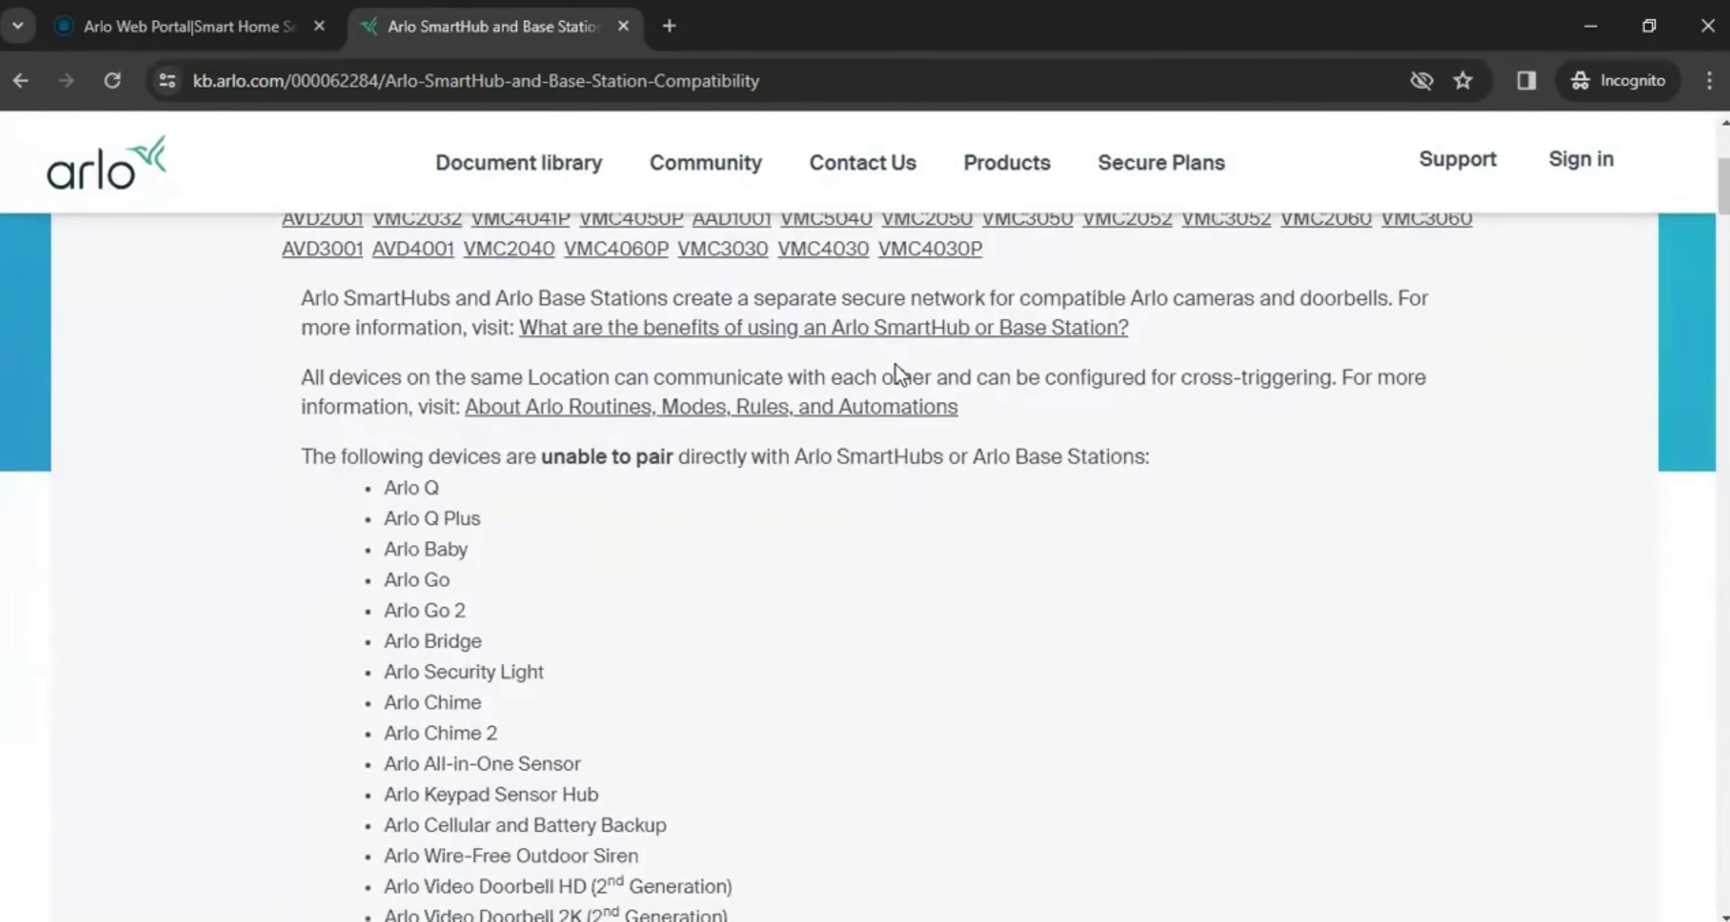
scroll(895, 364, down, 13)
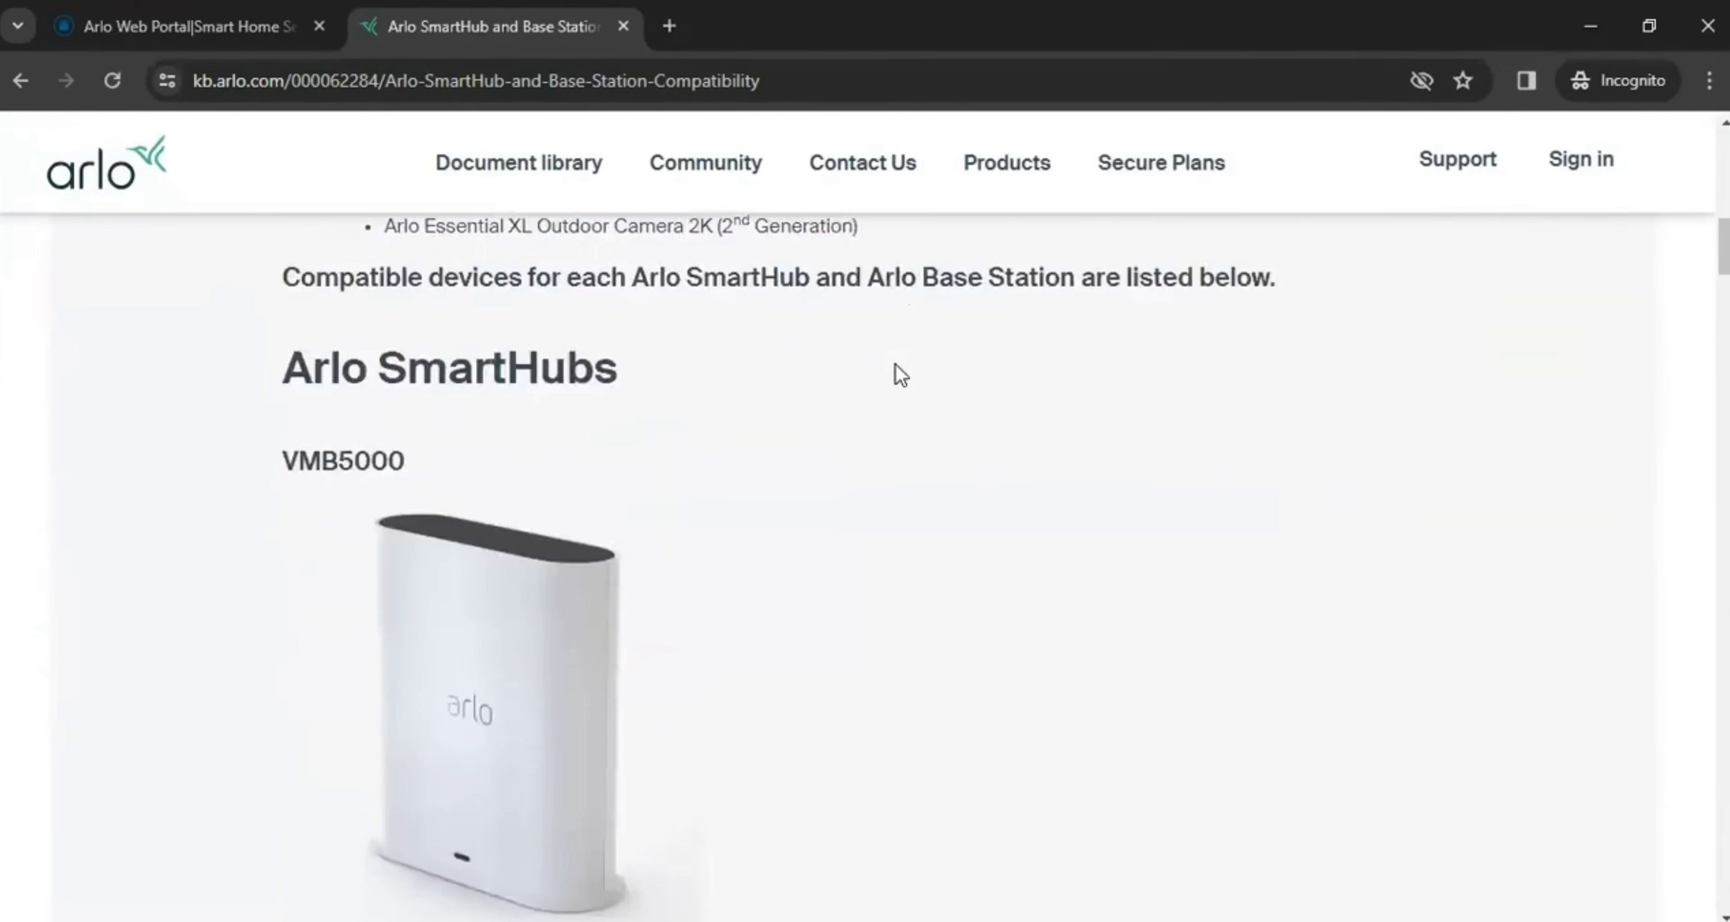
scroll(898, 375, down, 20)
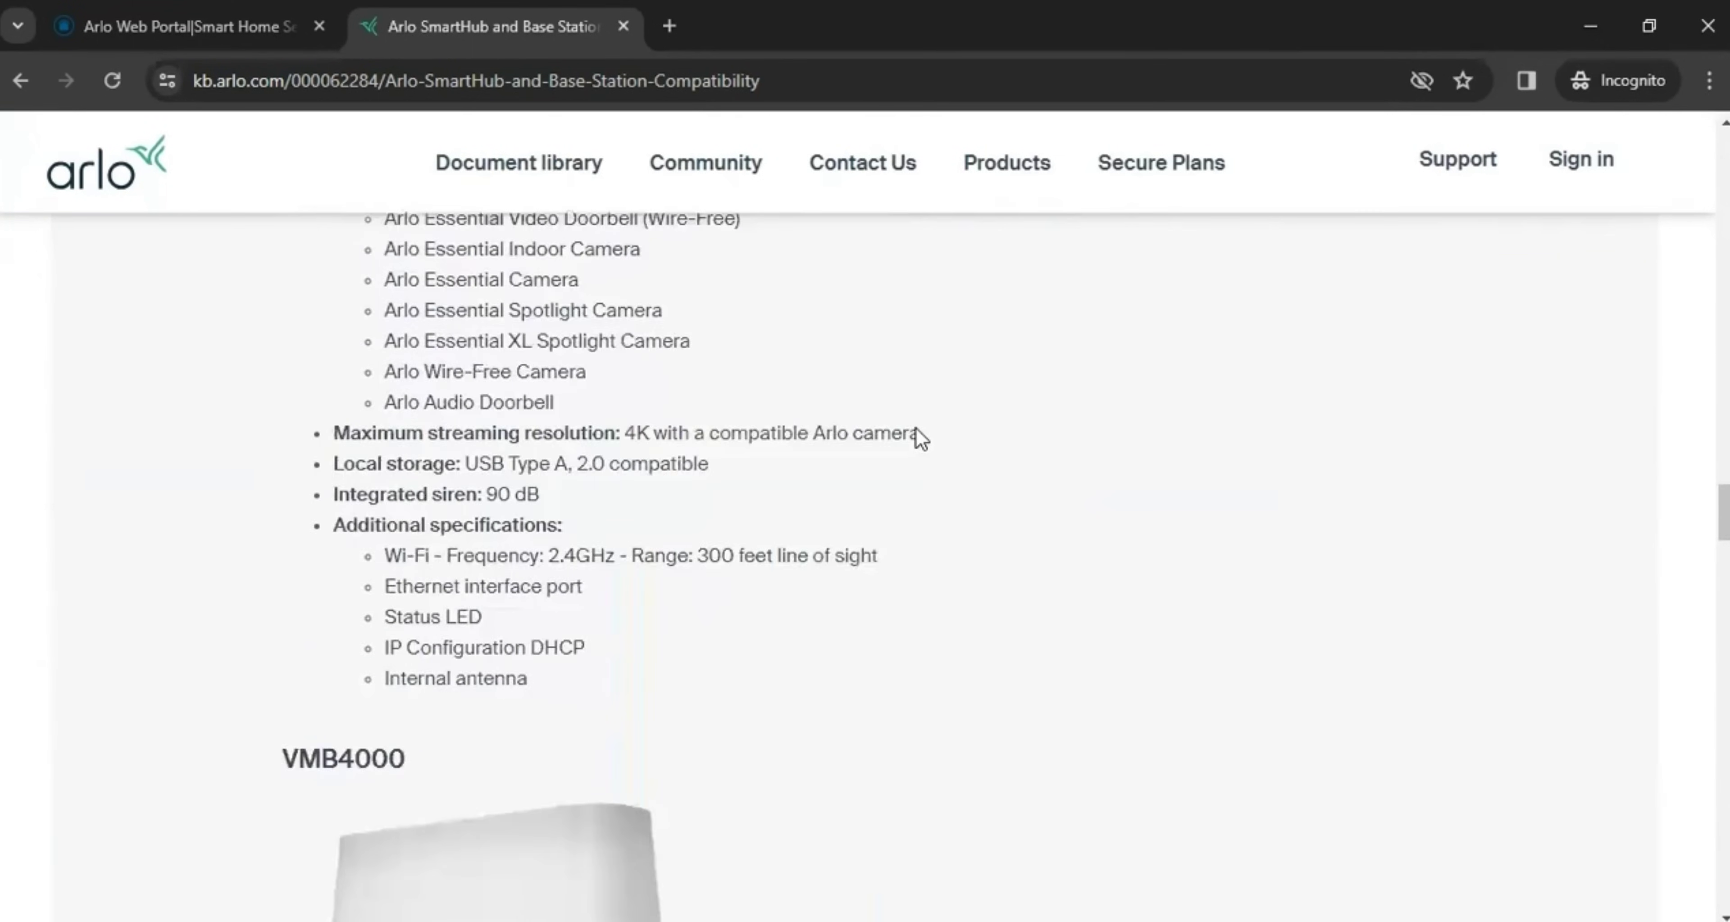
scroll(916, 428, down, 20)
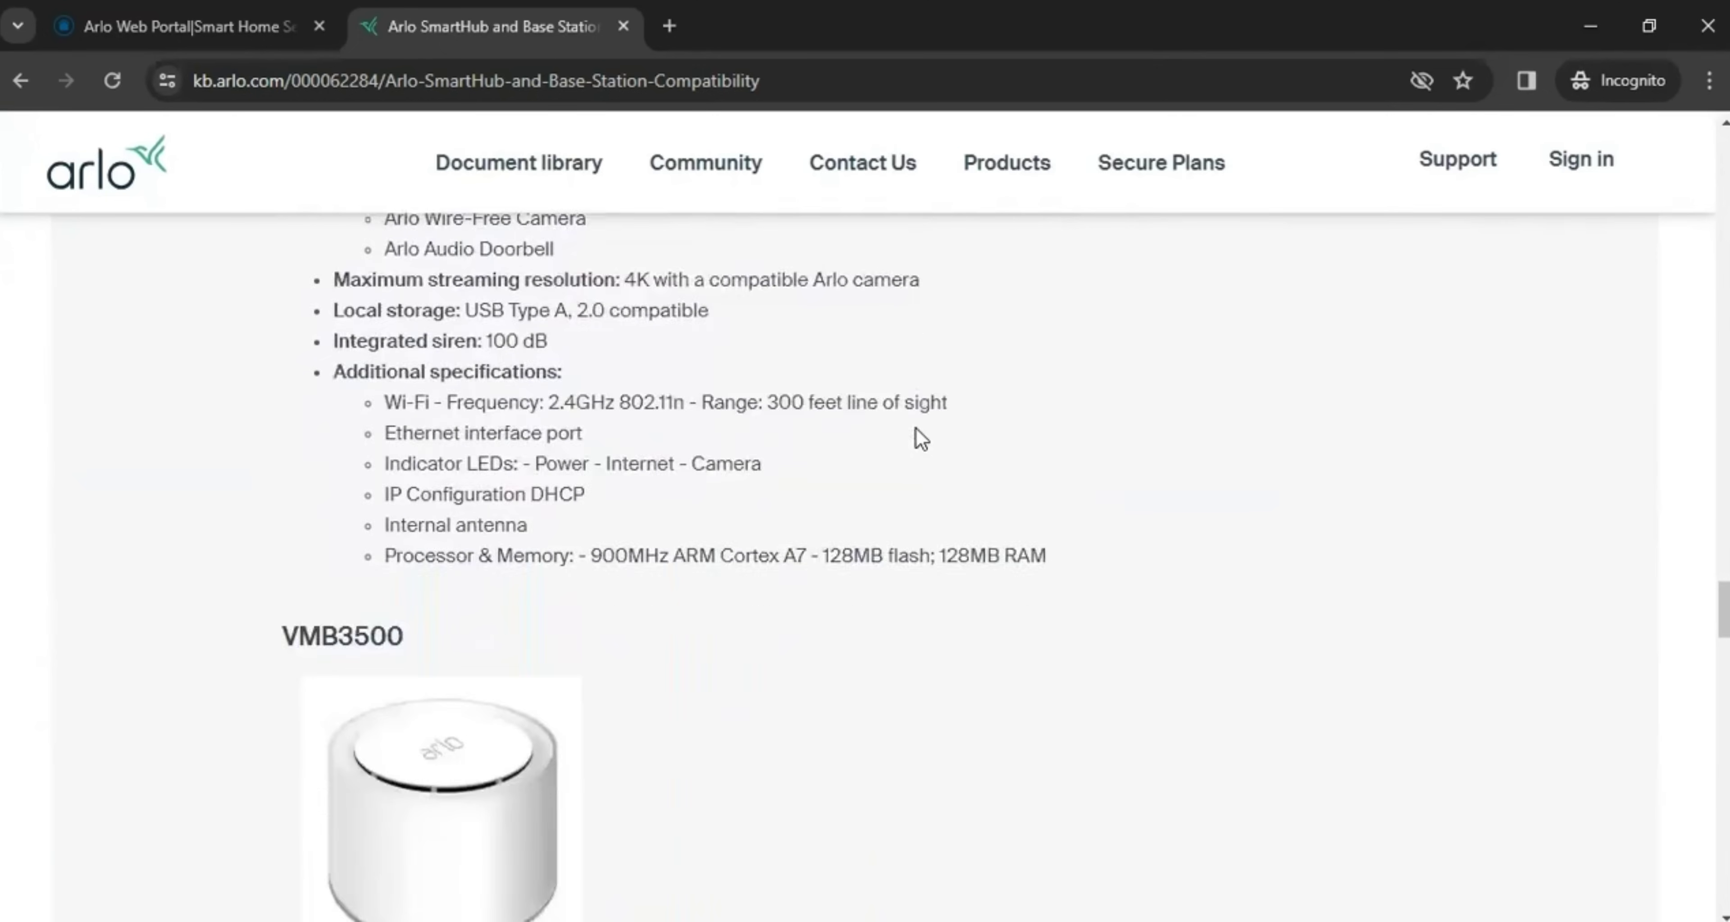
scroll(916, 427, down, 10)
scroll(926, 473, up, 10)
scroll(927, 473, up, 20)
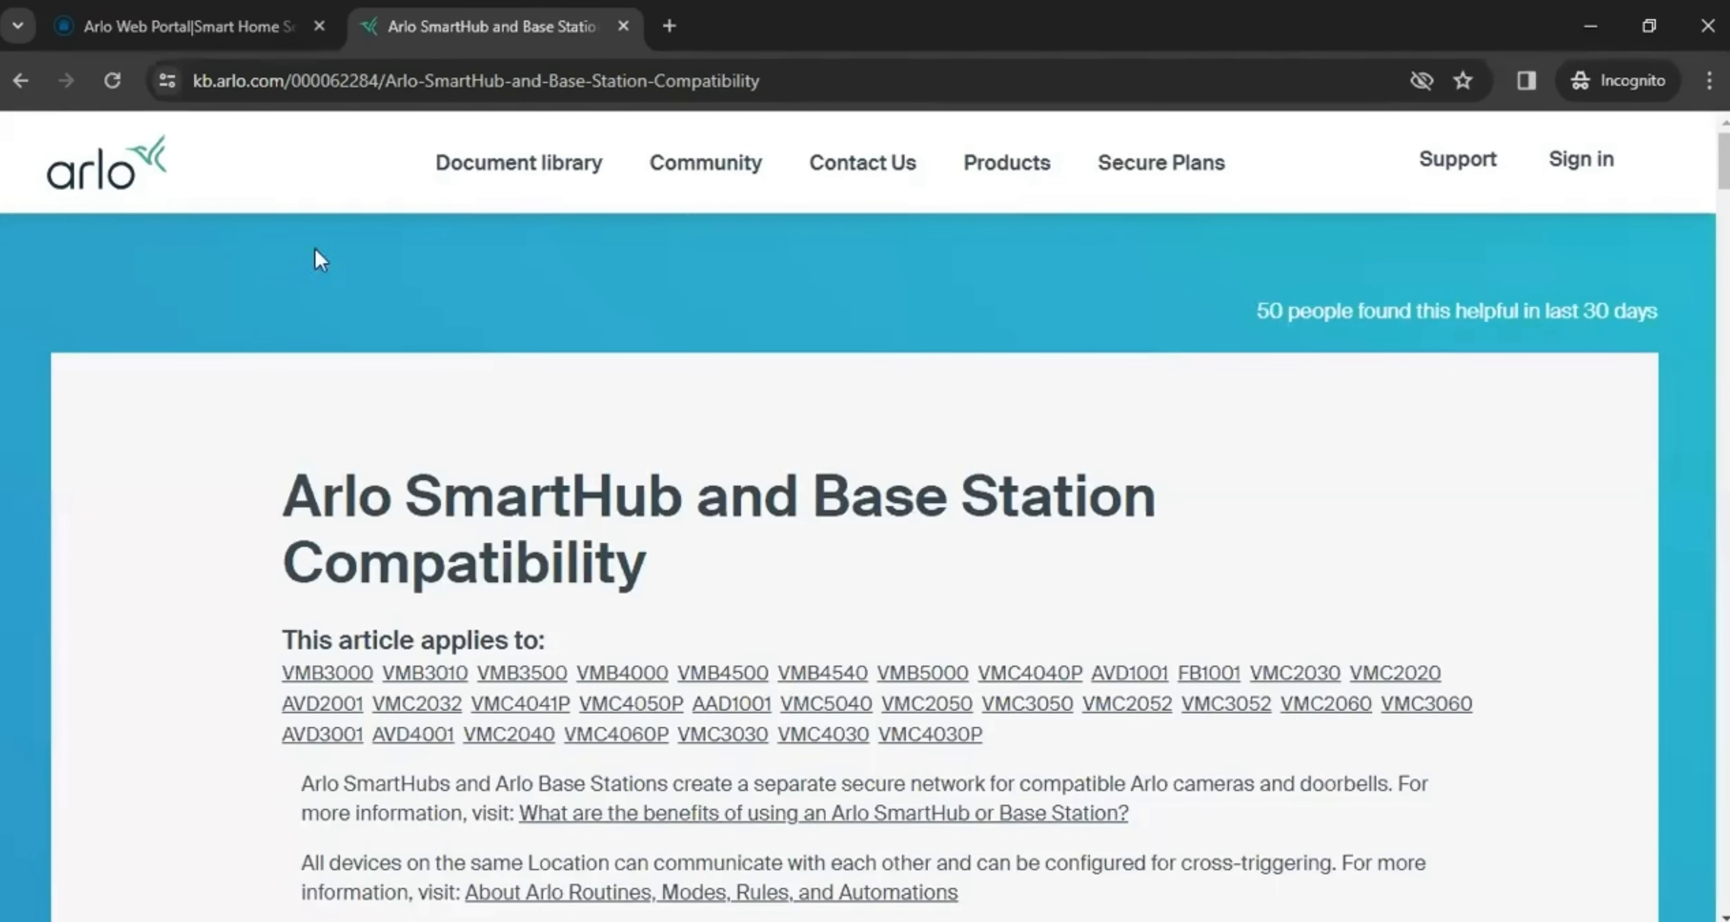
Step: Back in the web portal, confirm the Arm Away / Arm Home / Standby buttons still show Arm Away
click(133, 33)
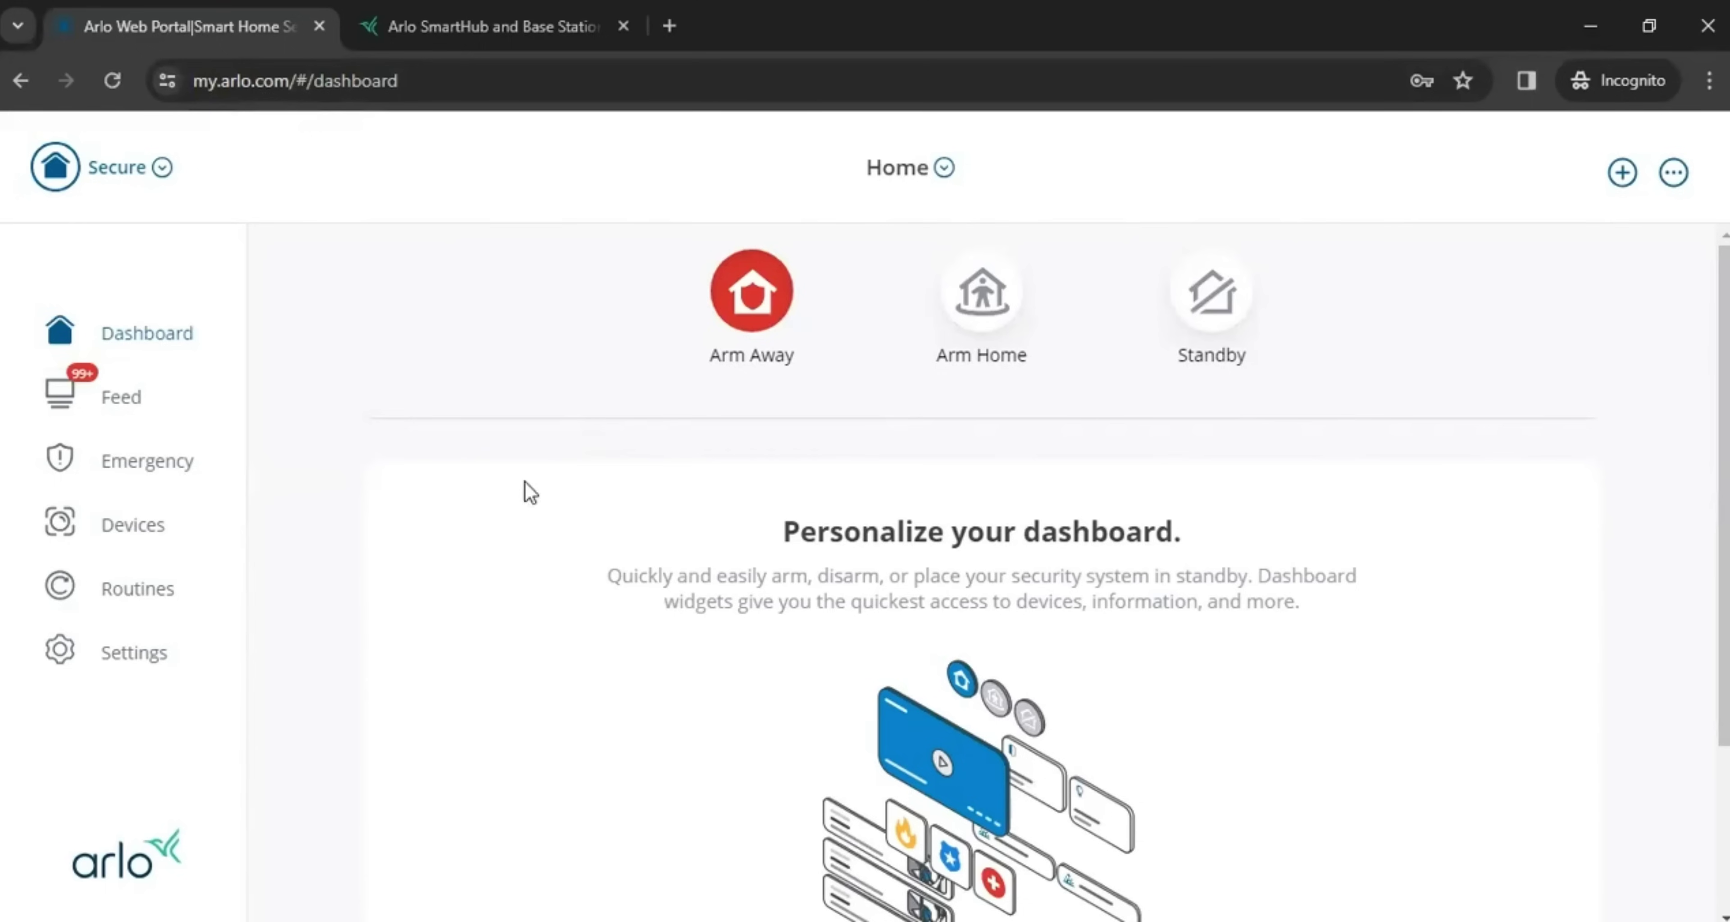
scroll(1646, 380, down, 2)
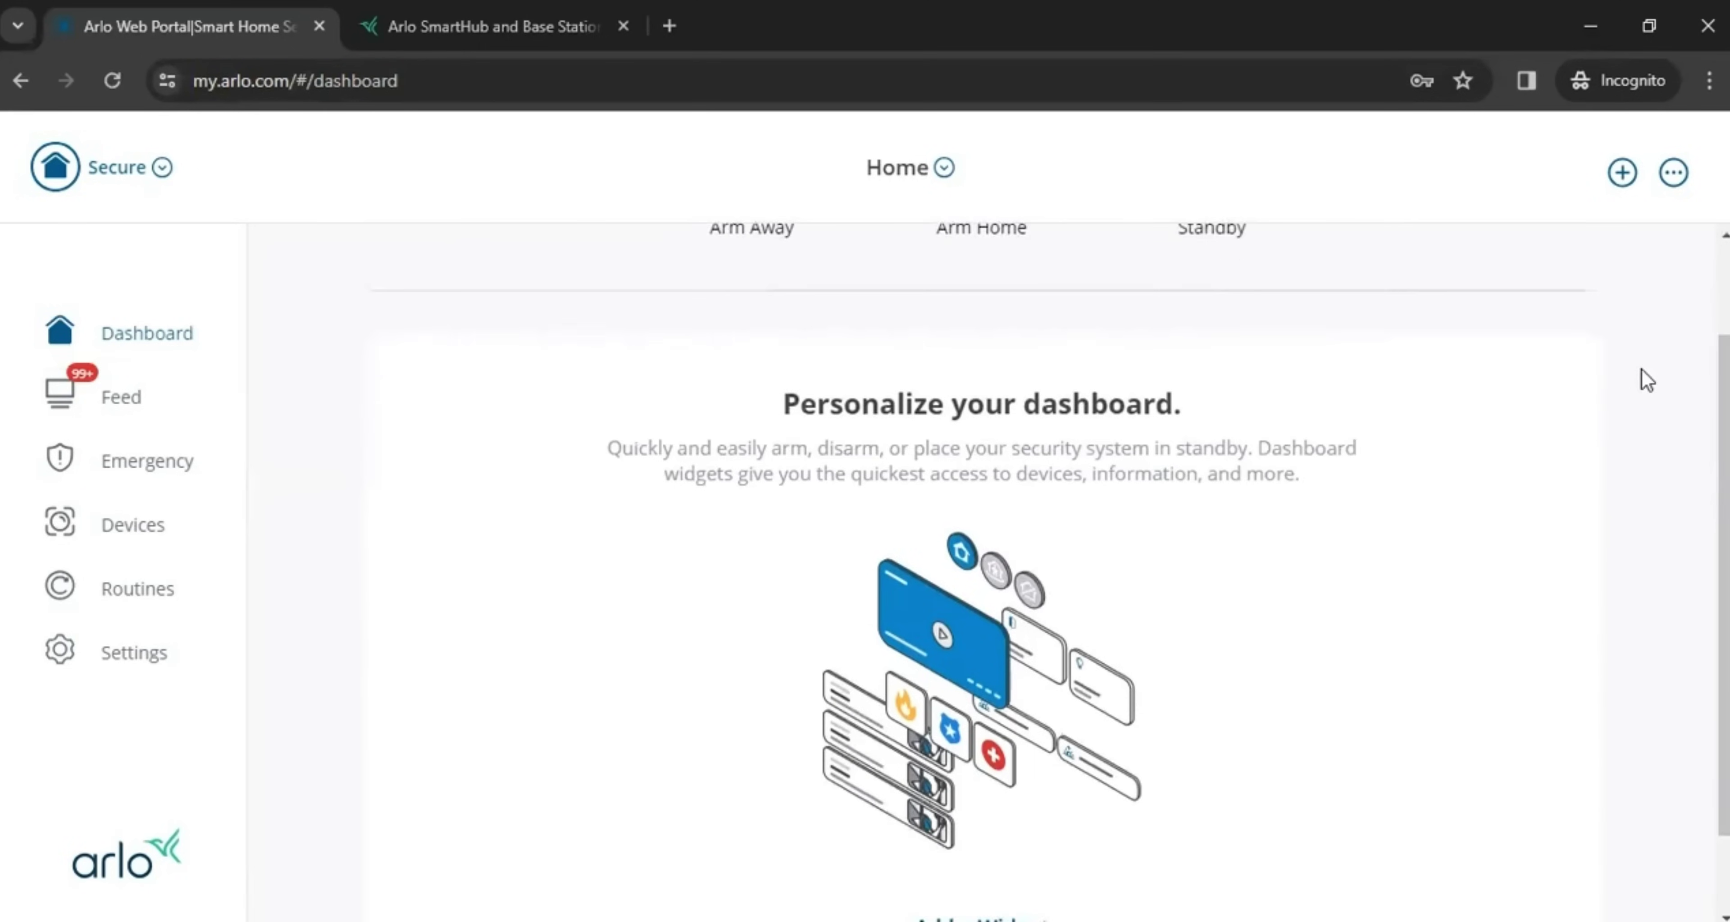
scroll(1647, 380, up, 2)
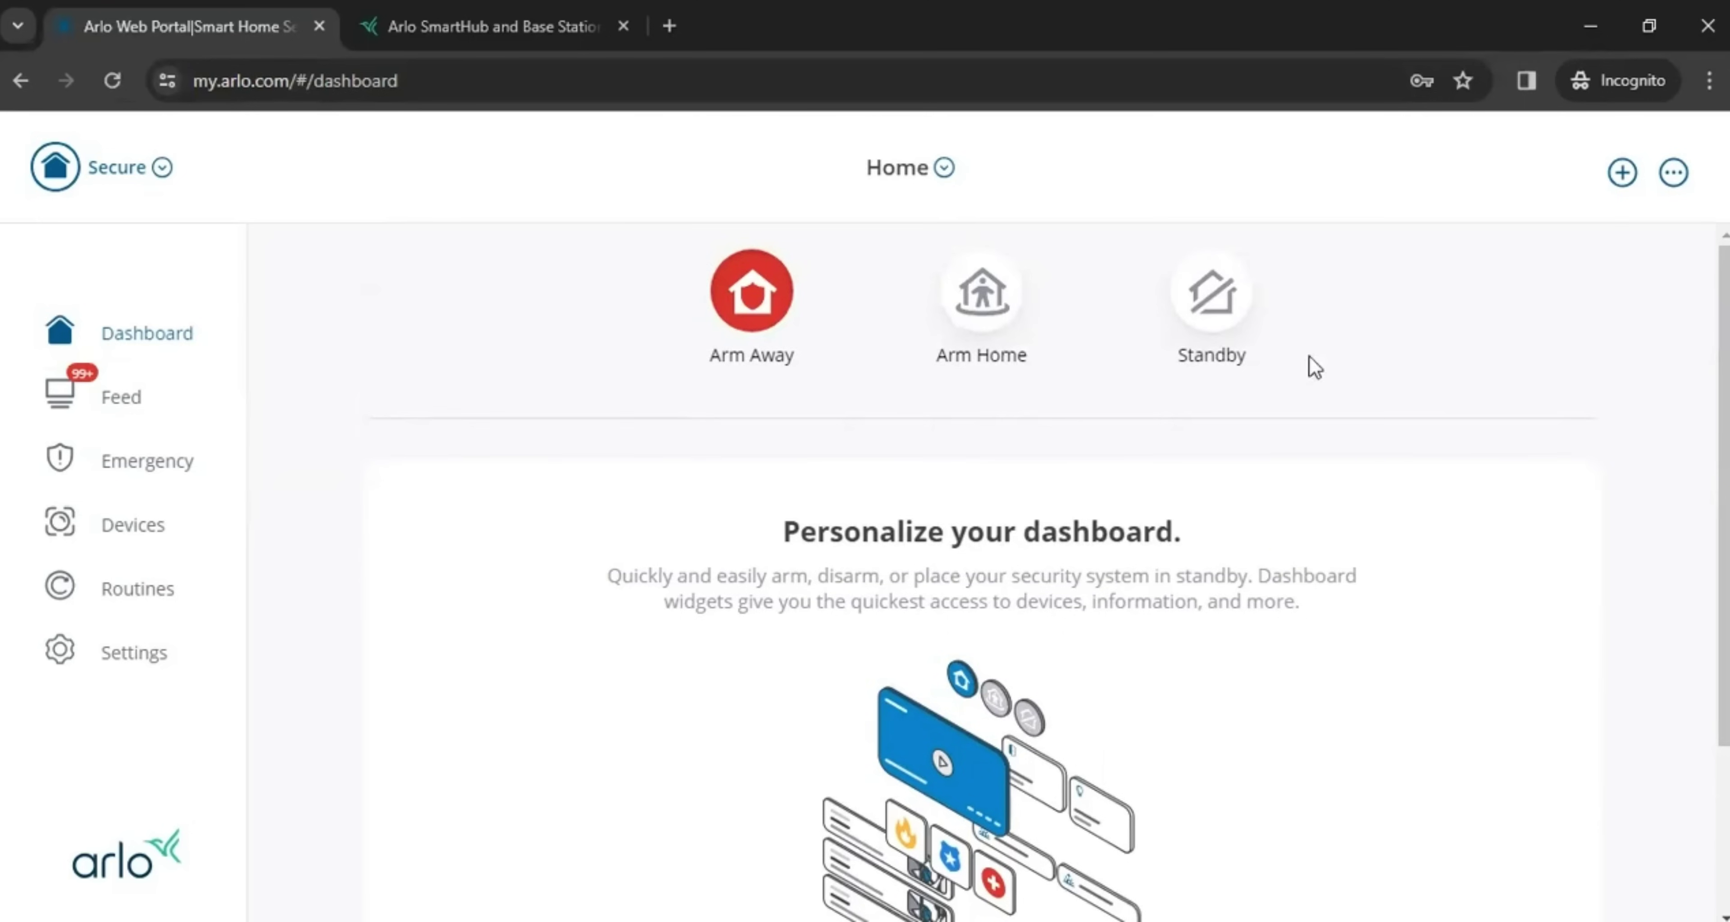
scroll(1527, 355, down, 1)
scroll(1527, 366, up, 1)
Step: Check ARLO-HUB-HOMEBASE's firmware 1.21.1.0_1399_9611cf3 for updates and confirm none are available
click(136, 528)
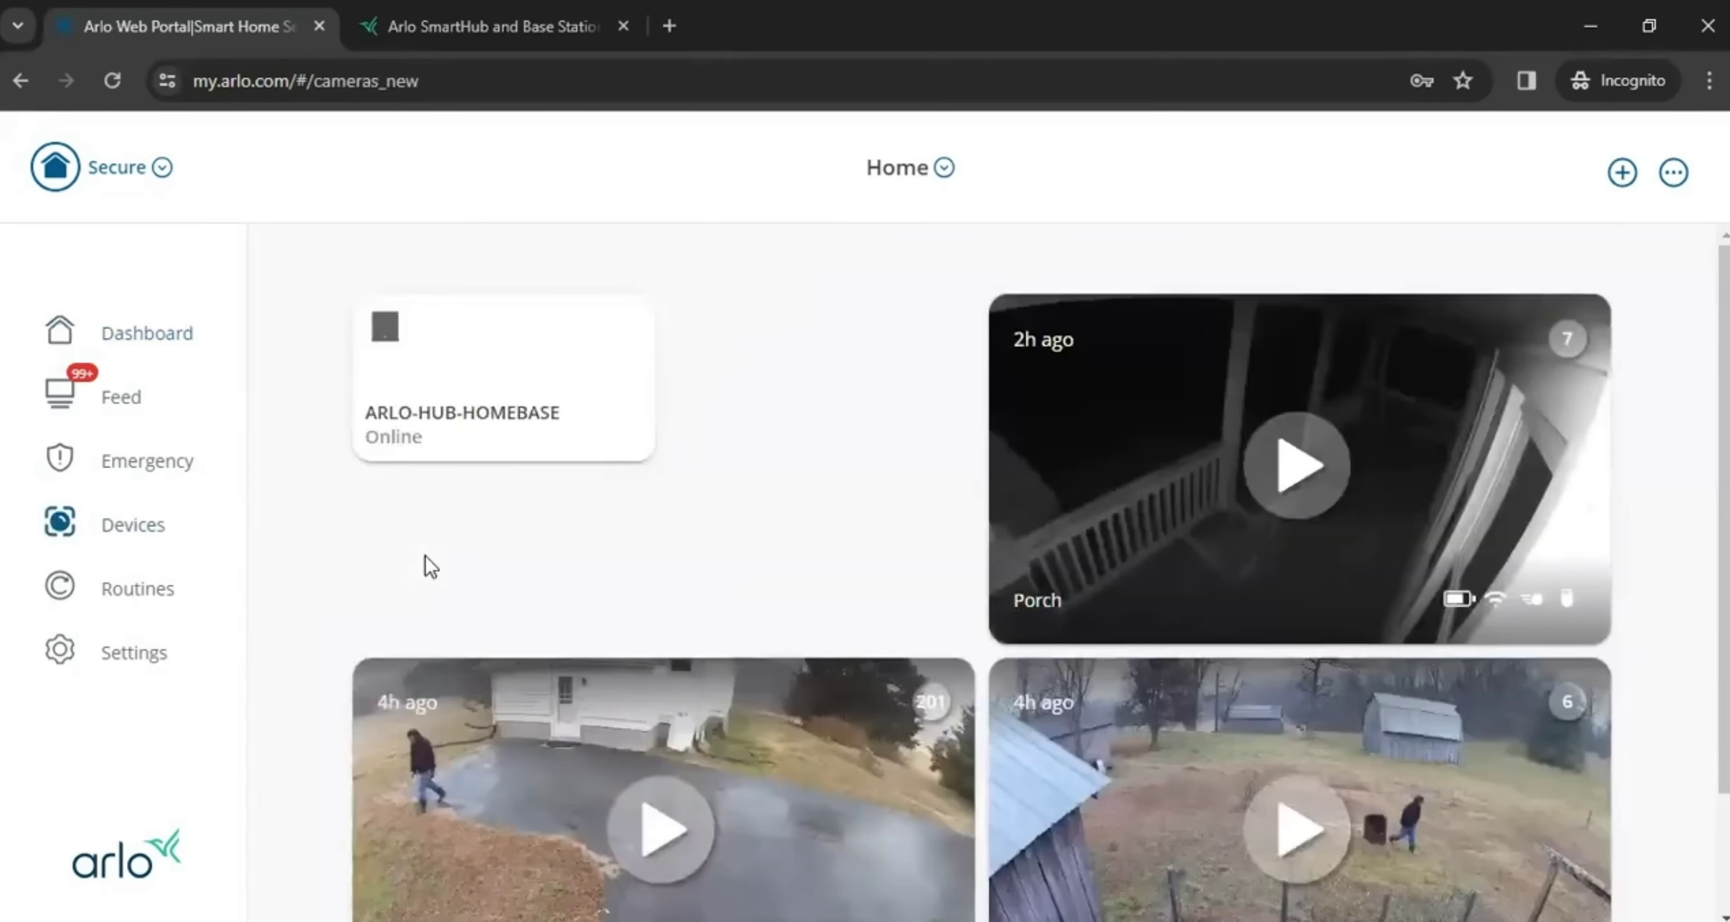
click(489, 355)
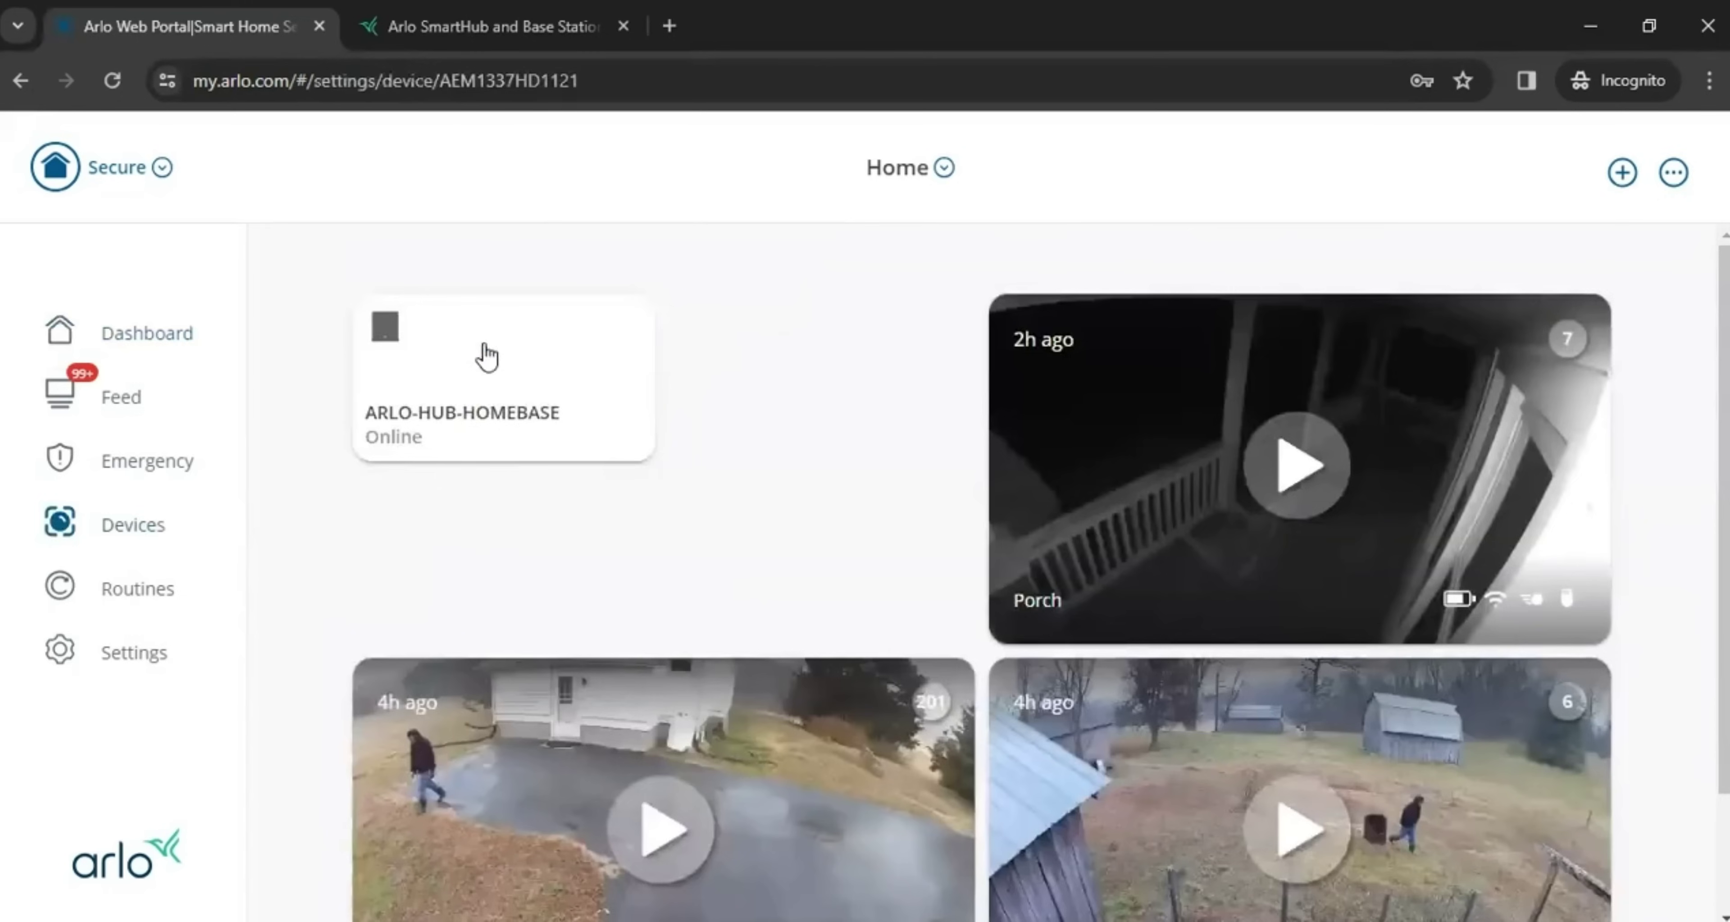
scroll(1555, 531, down, 1)
scroll(1556, 538, down, 3)
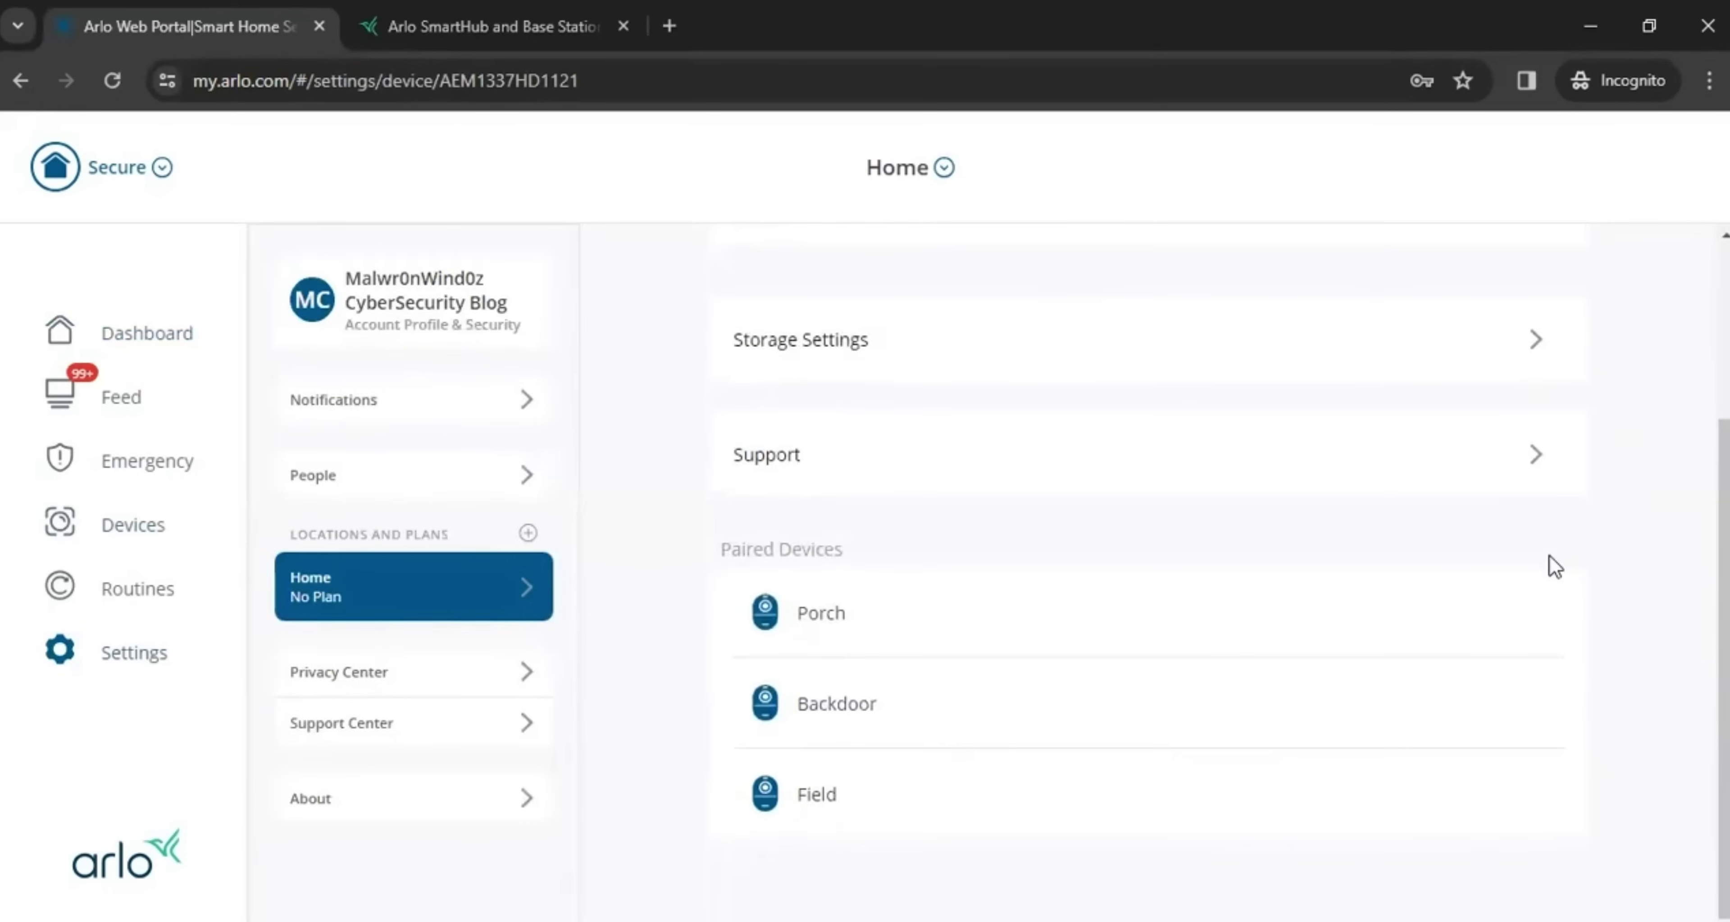
scroll(1549, 565, up, 4)
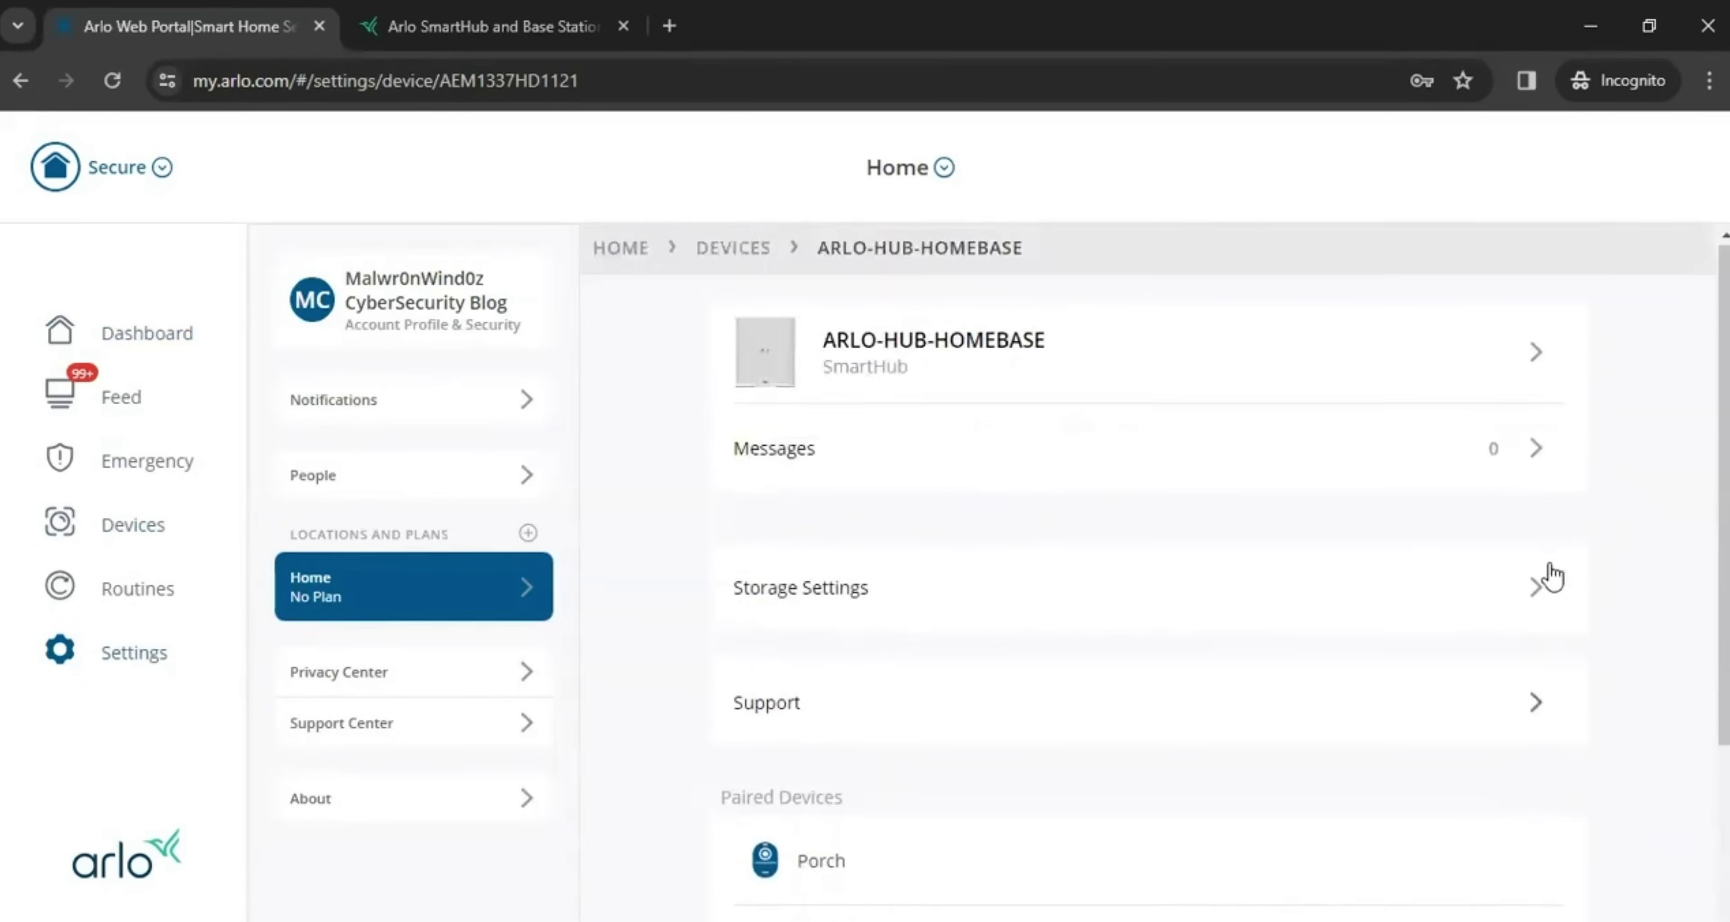
click(1537, 354)
scroll(1595, 514, down, 2)
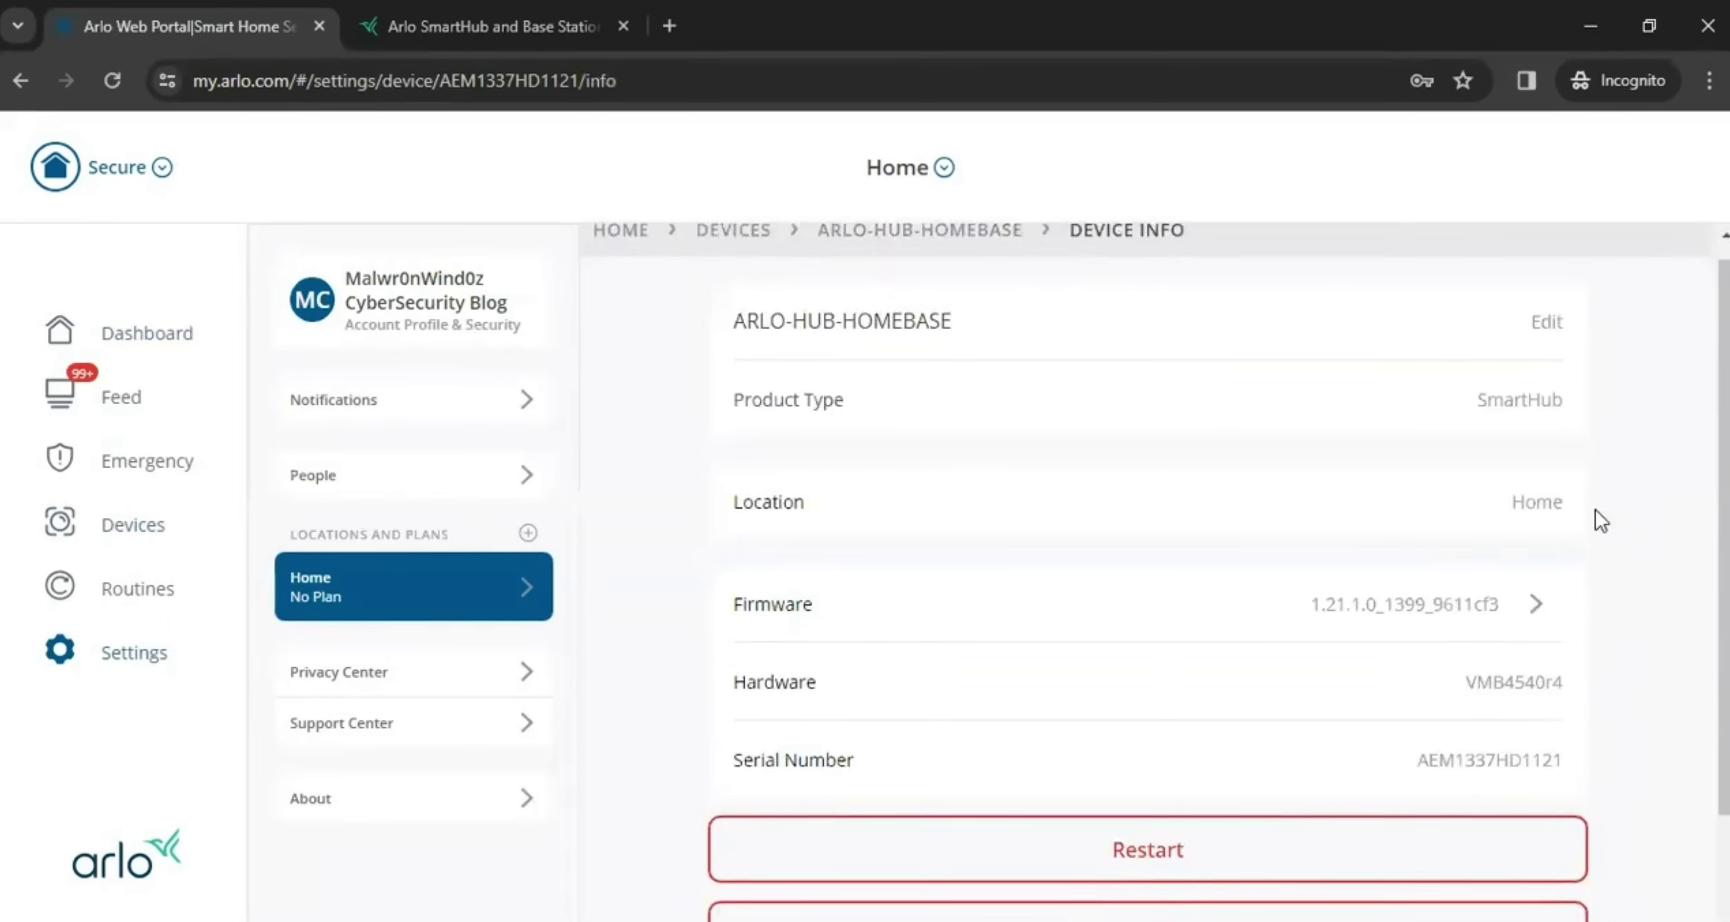
scroll(1595, 510, up, 2)
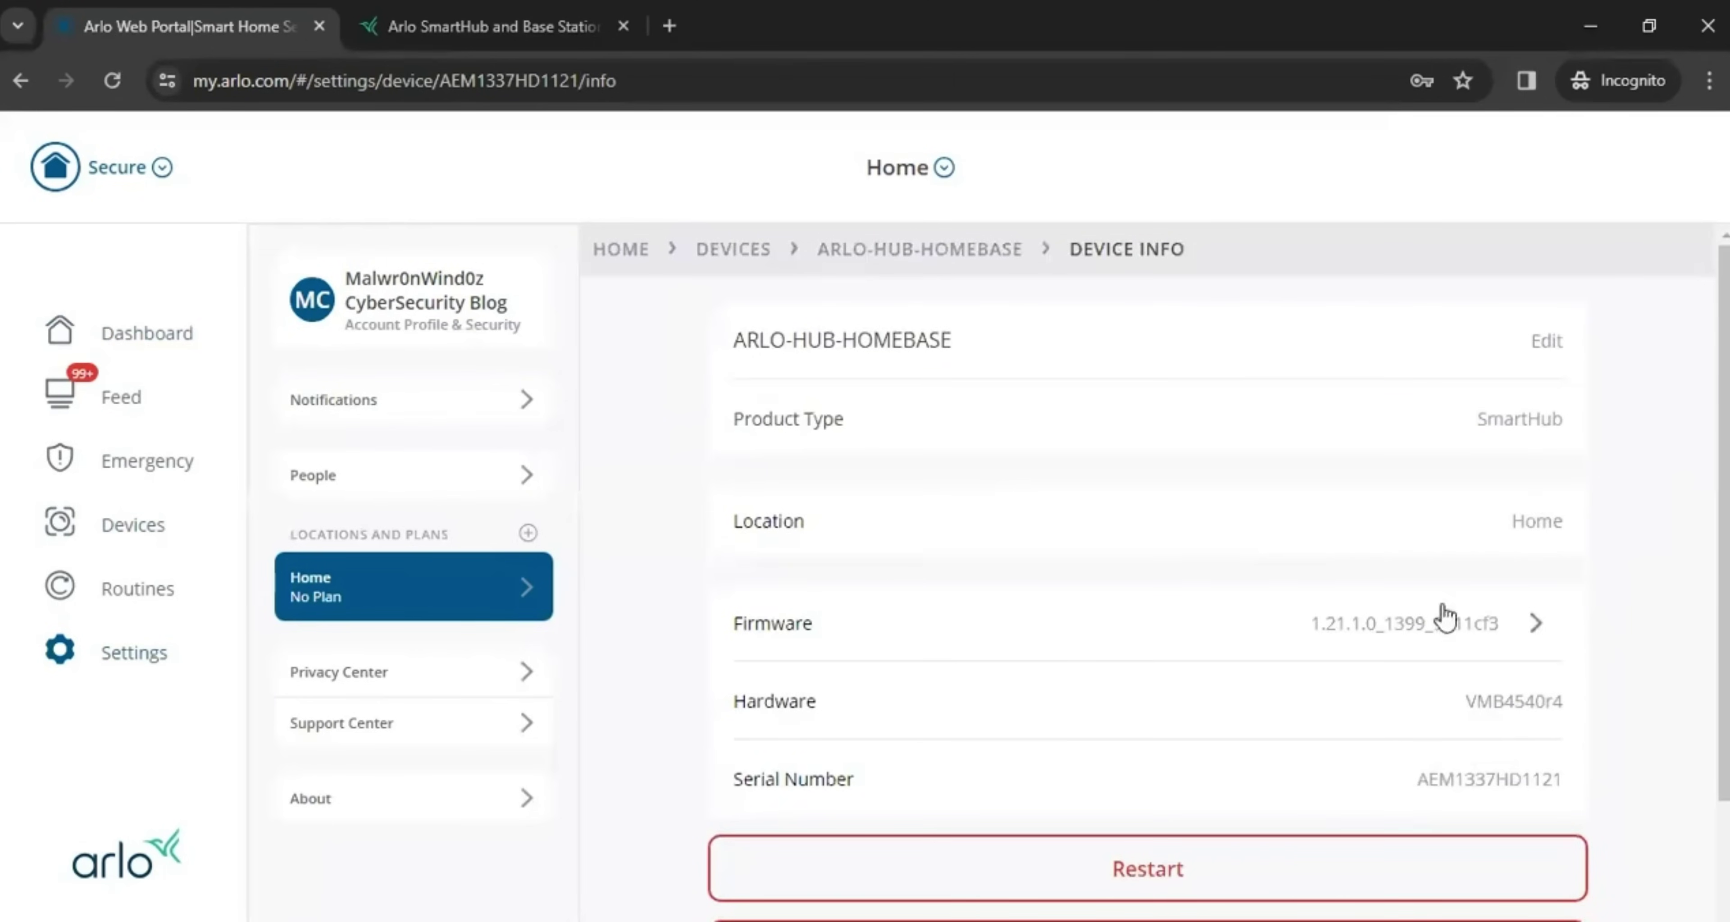
click(1535, 627)
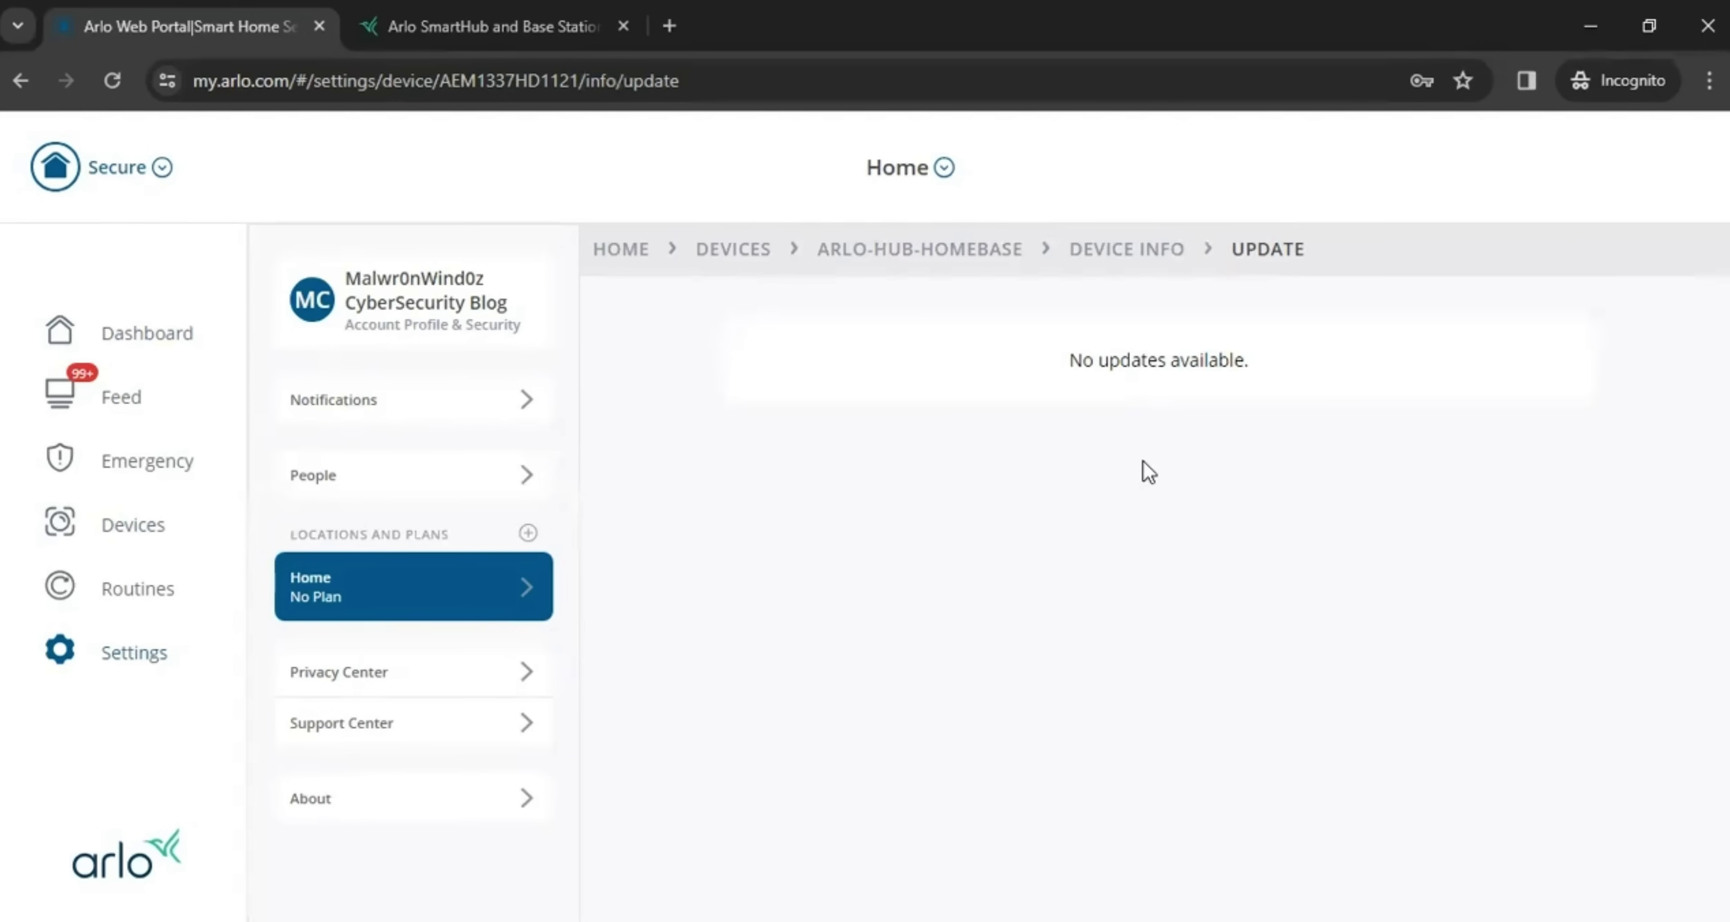
Step: Return to the Home dashboard from the firmware update page via the sidebar
click(186, 339)
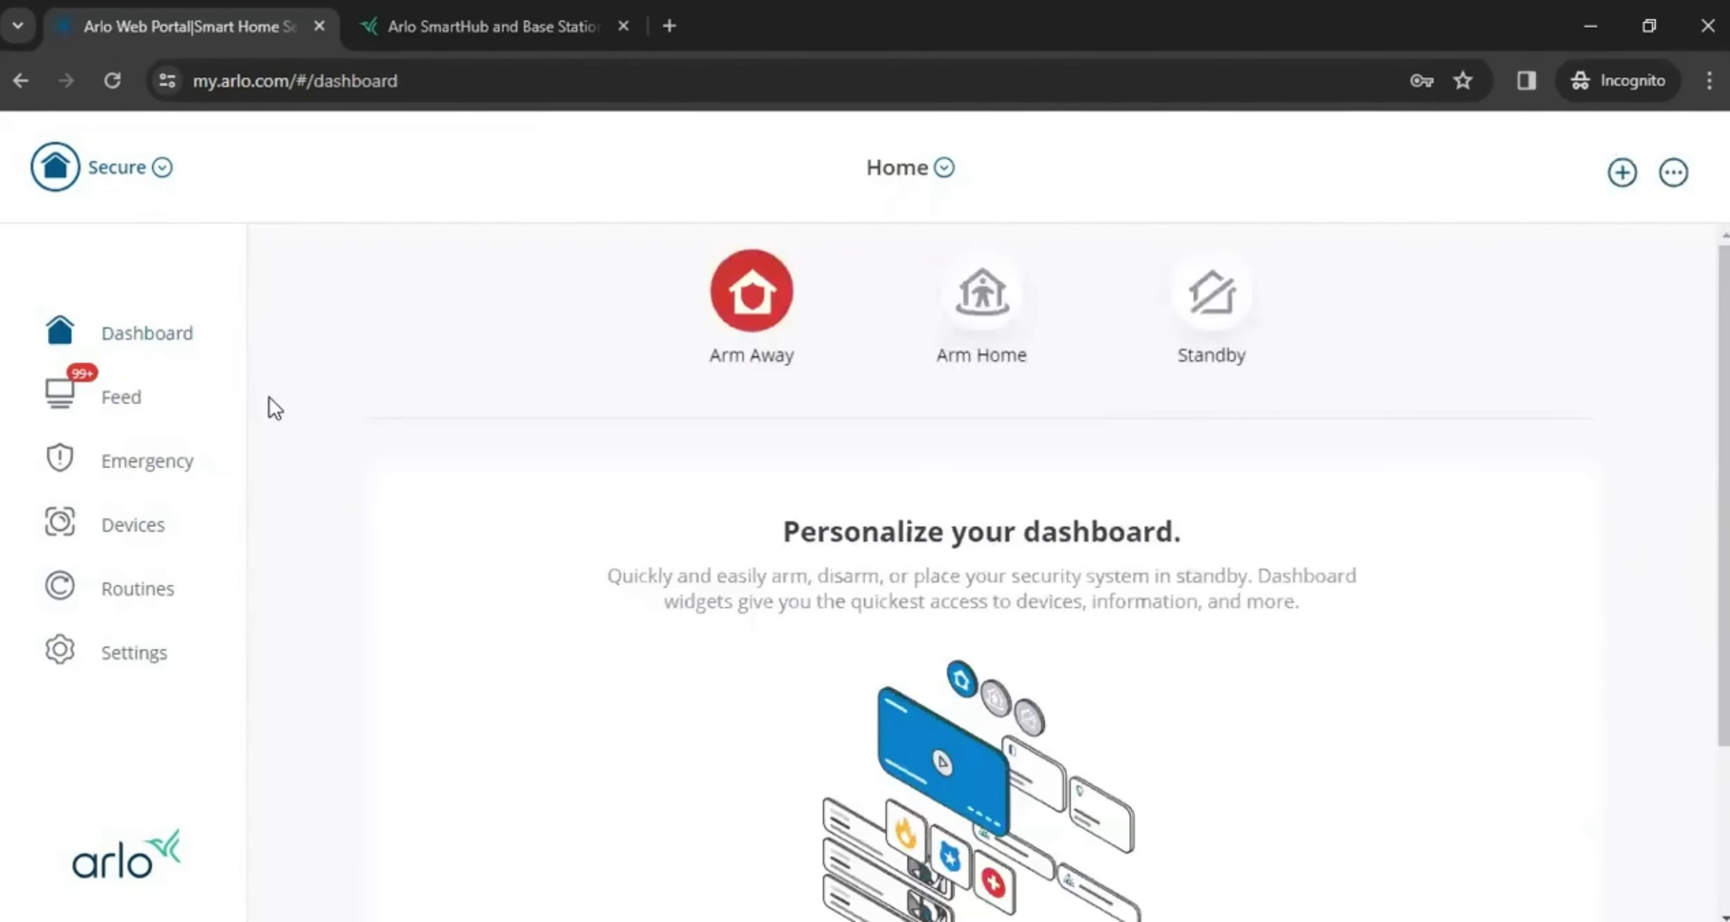
Step: Open ARLO-HUB-HOMEBASE's Storage Settings and verify the Record Locally toggle is on
click(134, 525)
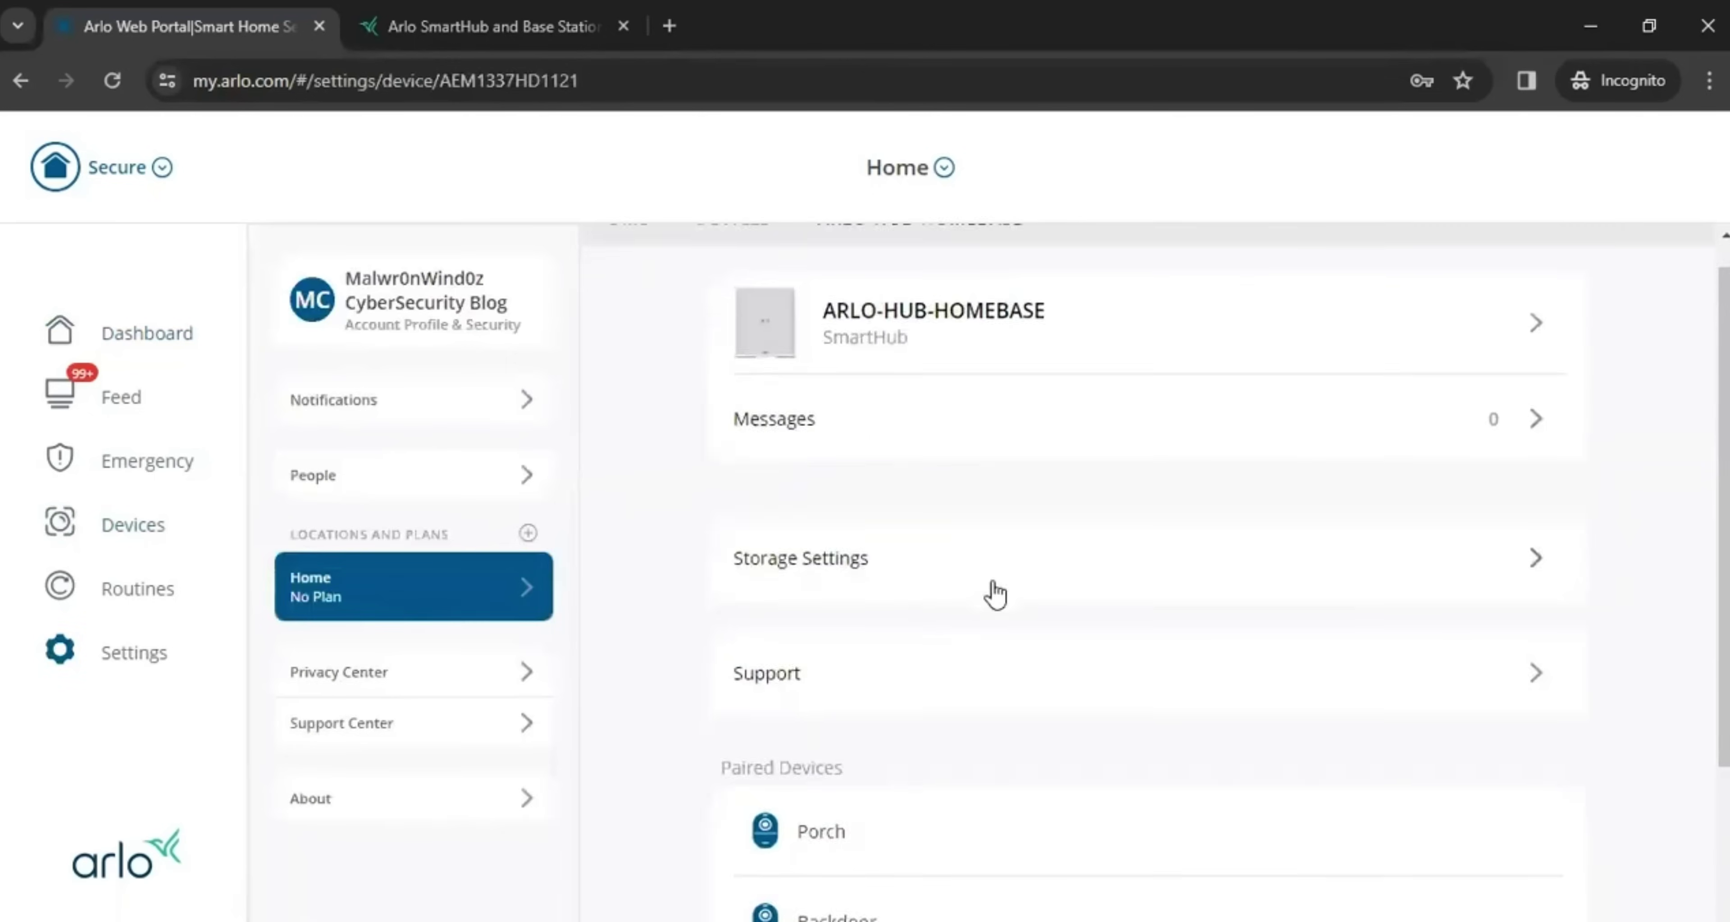
scroll(1001, 611, down, 2)
scroll(1005, 629, up, 4)
scroll(1005, 635, down, 4)
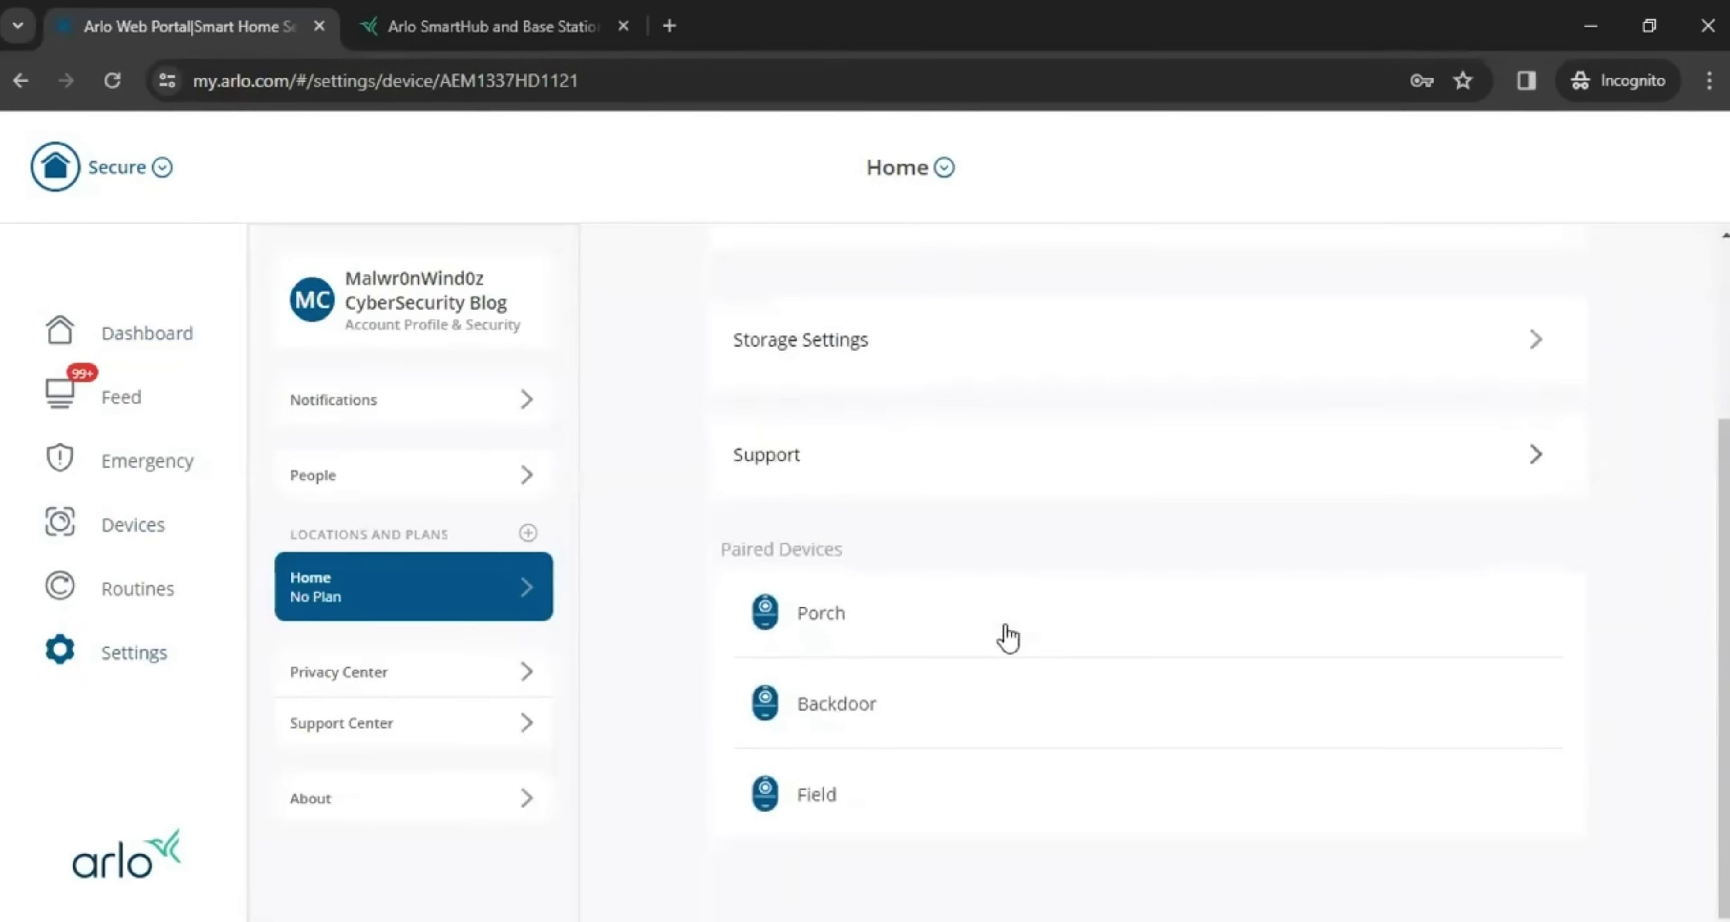
scroll(1006, 635, up, 4)
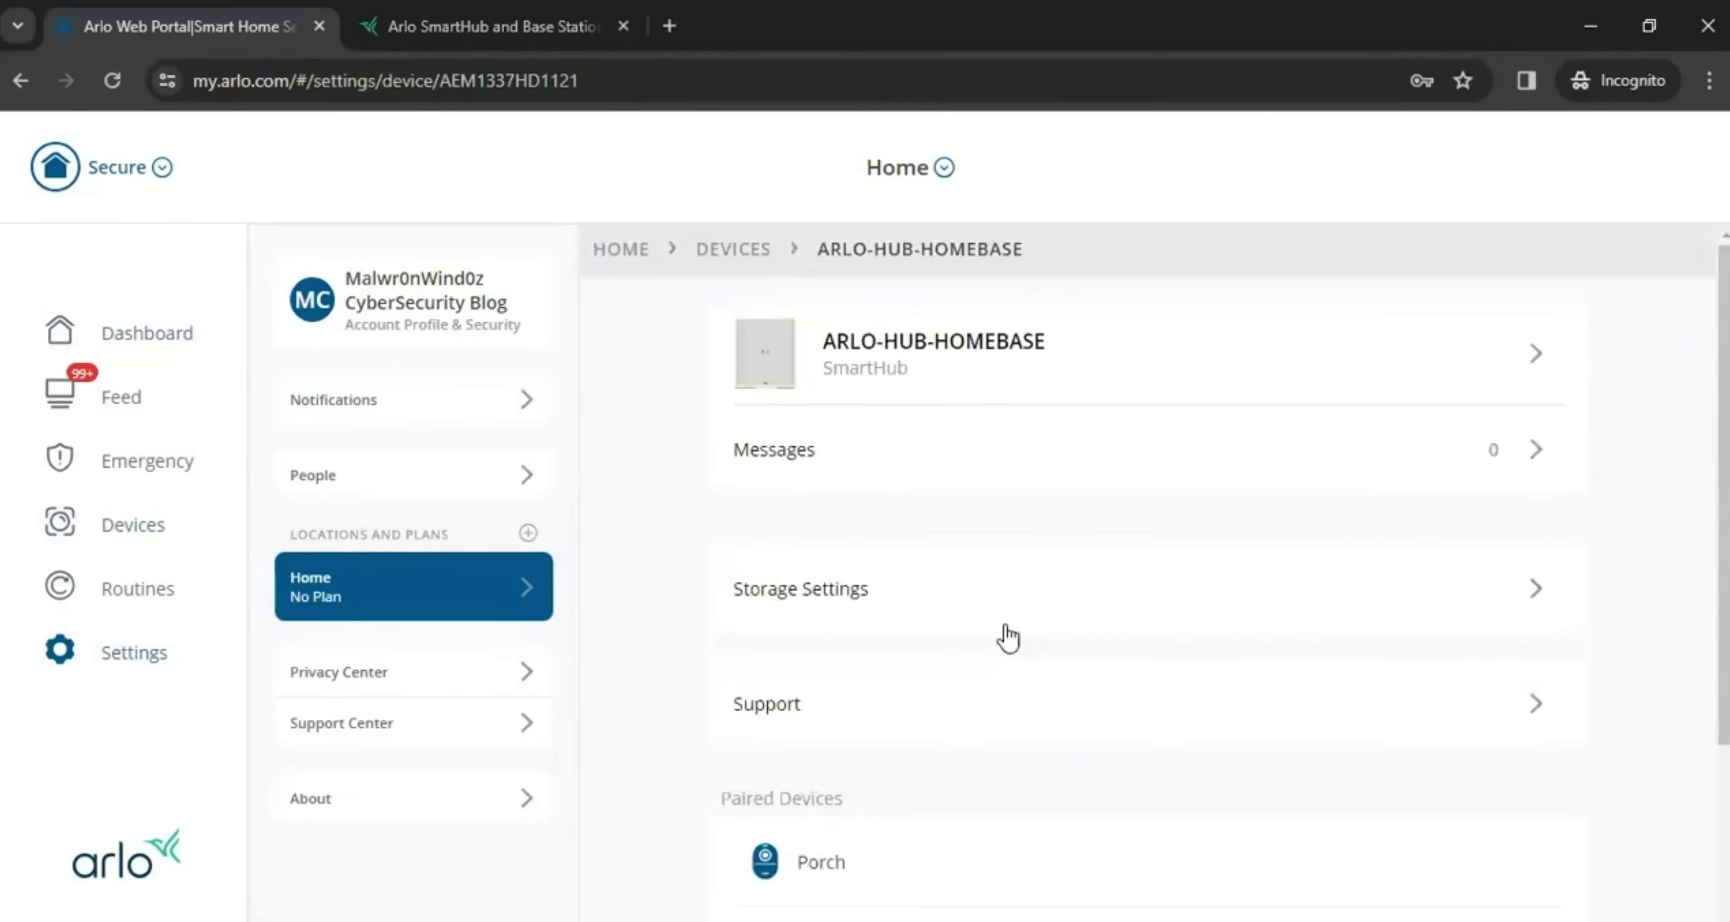
click(1532, 594)
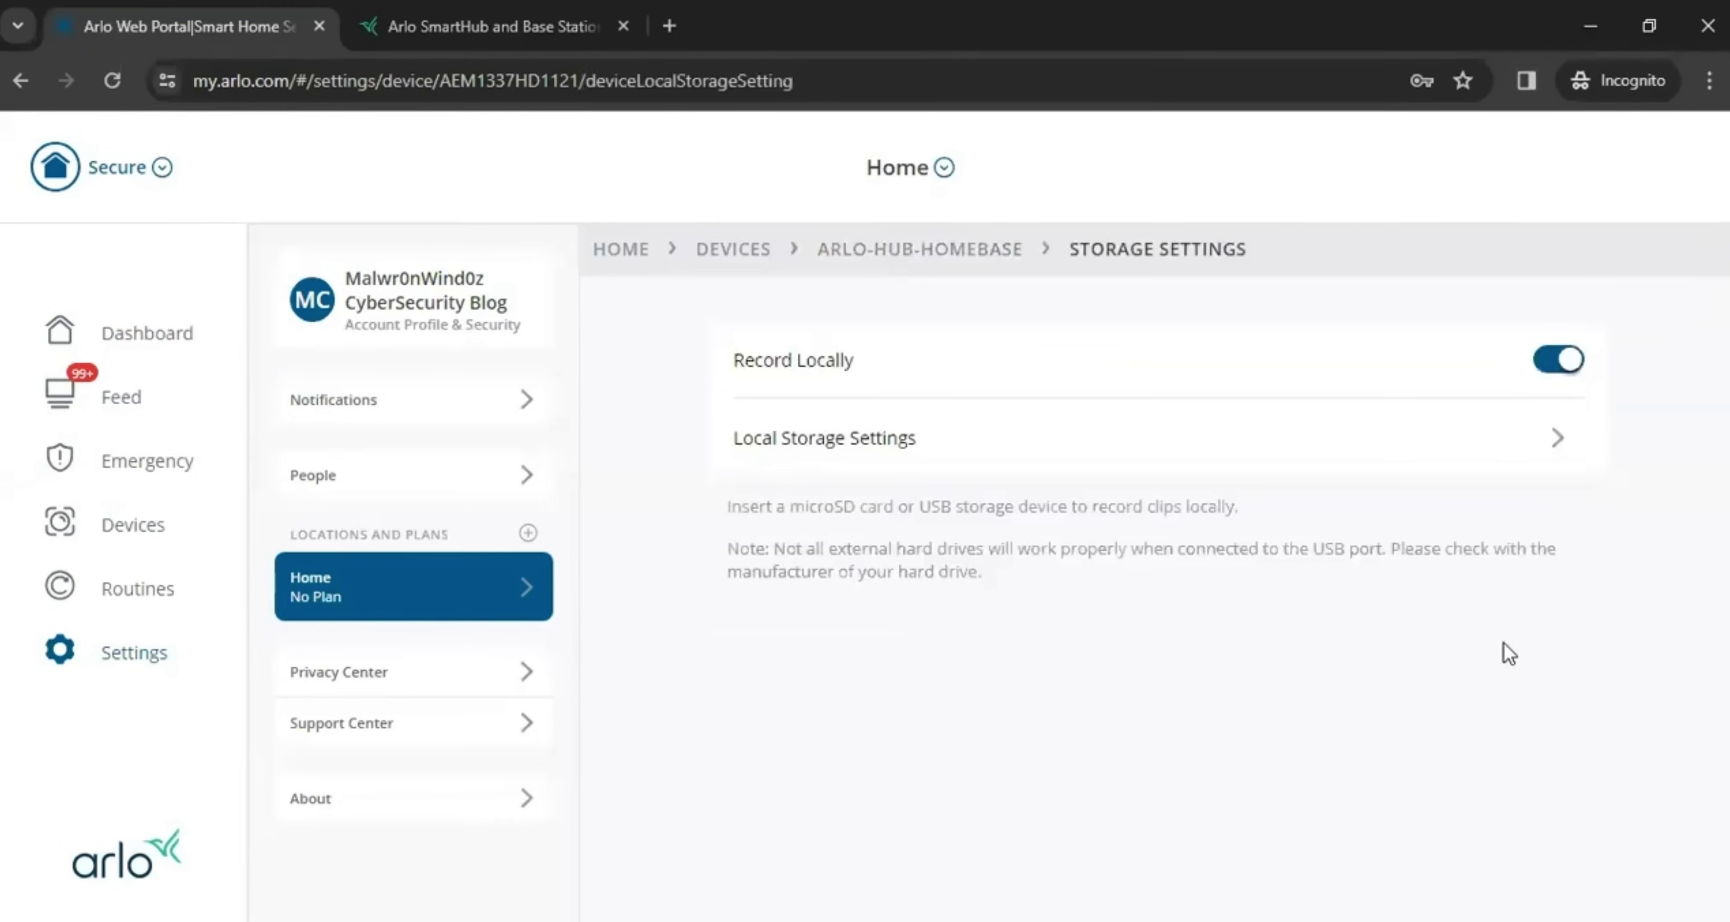